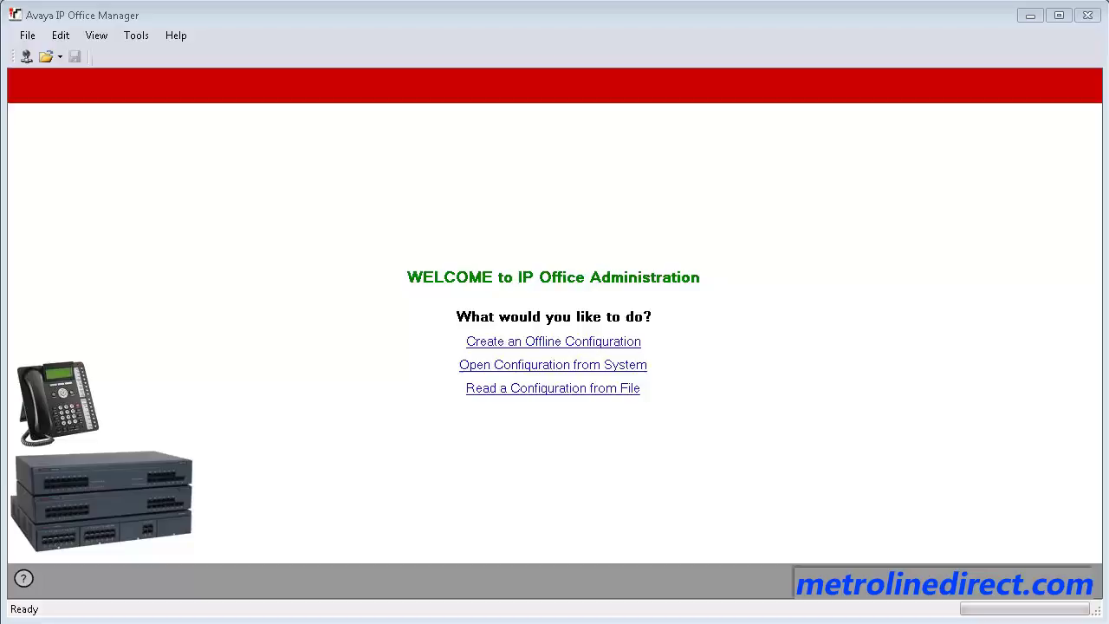
# - Load test system.cfg from C:\Phone system backup as the offline configuration
pyautogui.click(27, 36)
pyautogui.moveTo(59, 155)
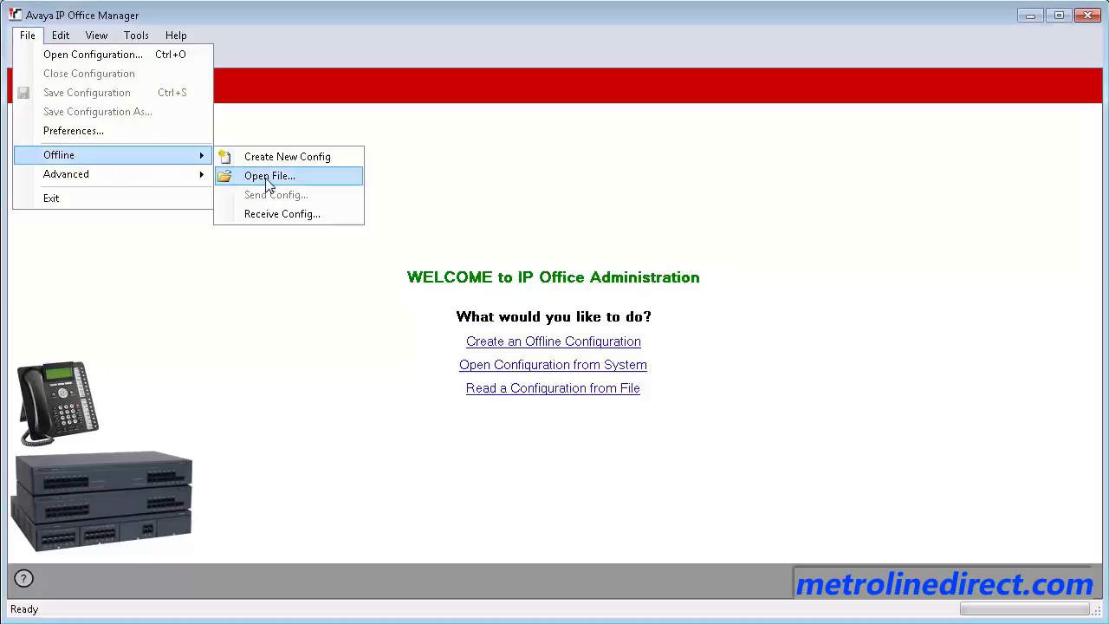
pyautogui.click(271, 176)
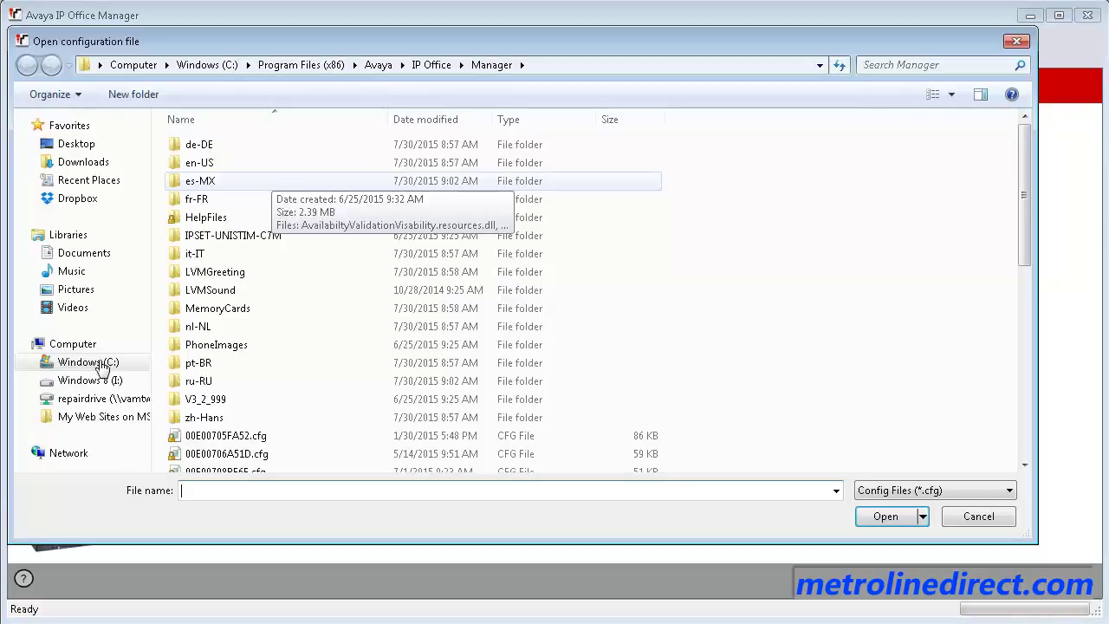
pyautogui.click(102, 367)
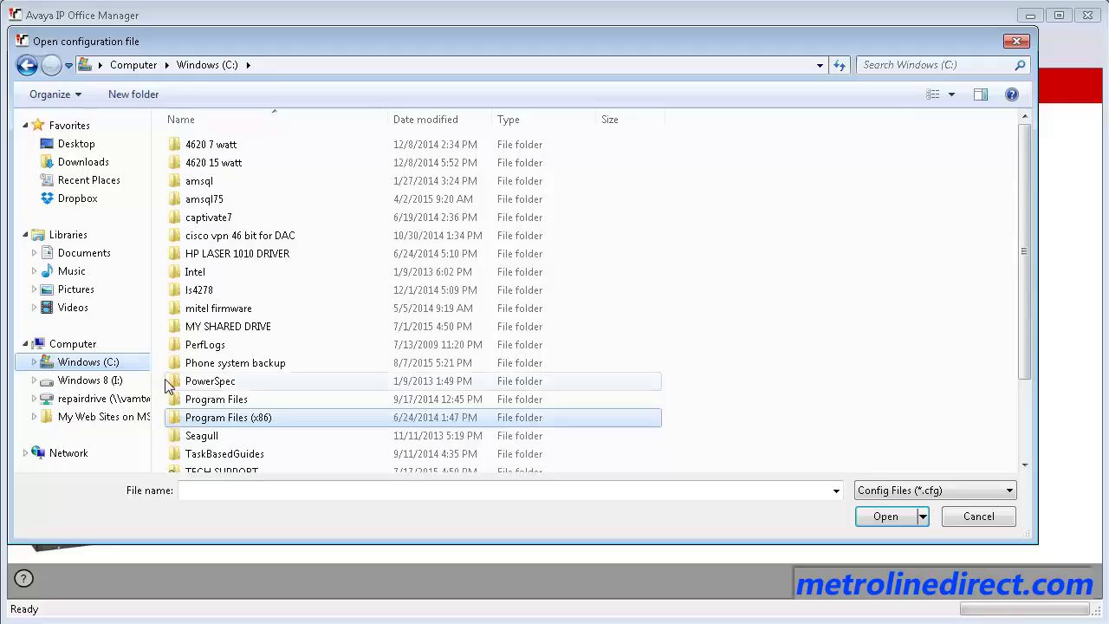
pyautogui.doubleClick(217, 364)
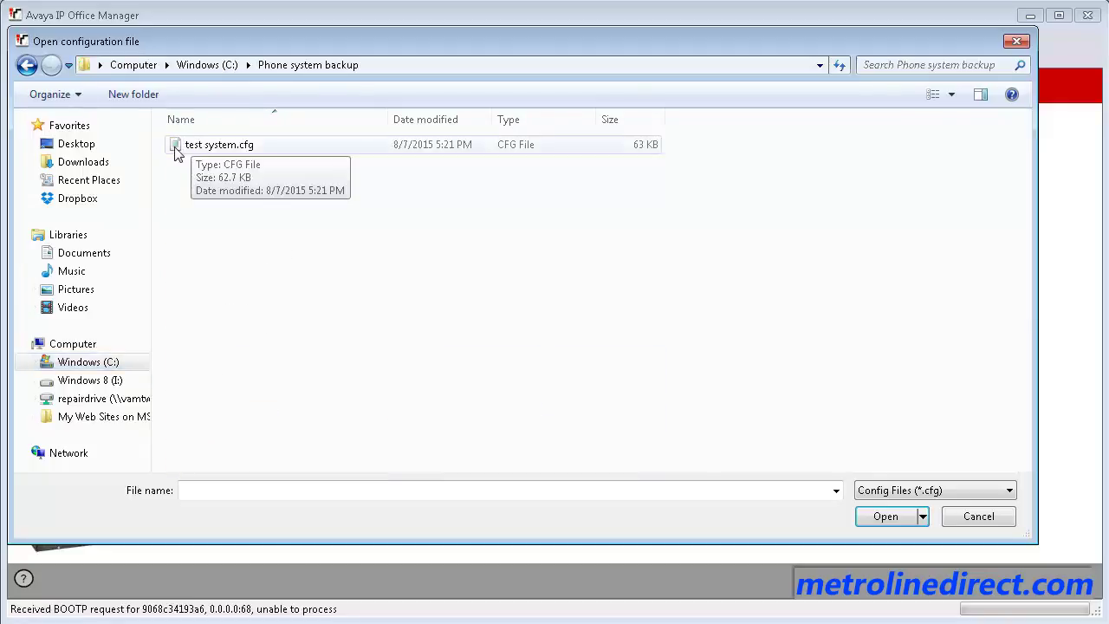
pyautogui.click(176, 151)
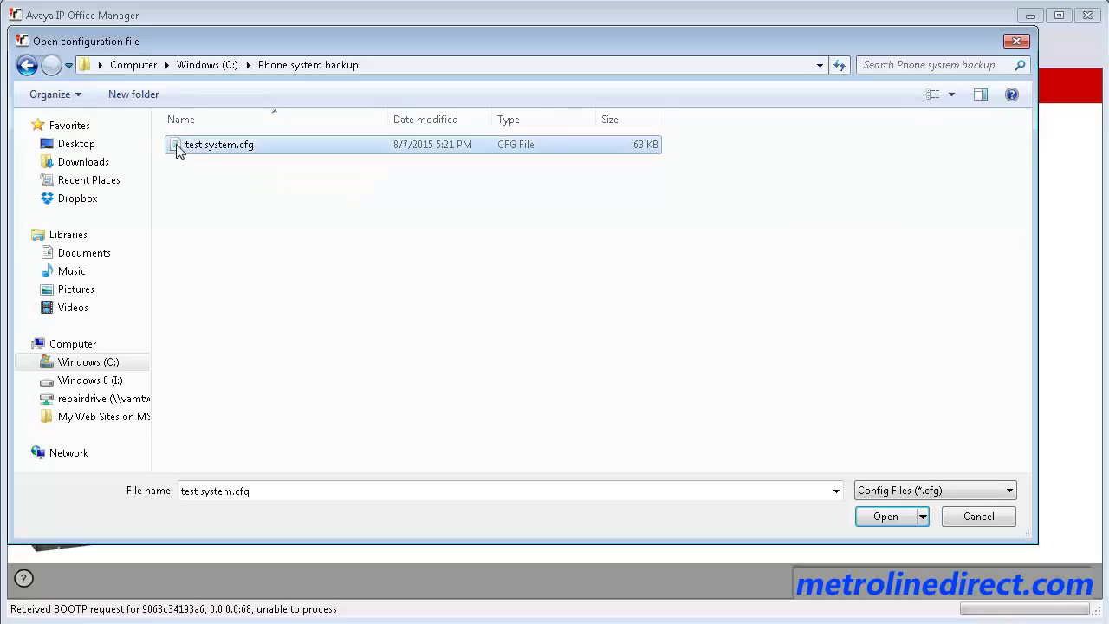
pyautogui.doubleClick(177, 147)
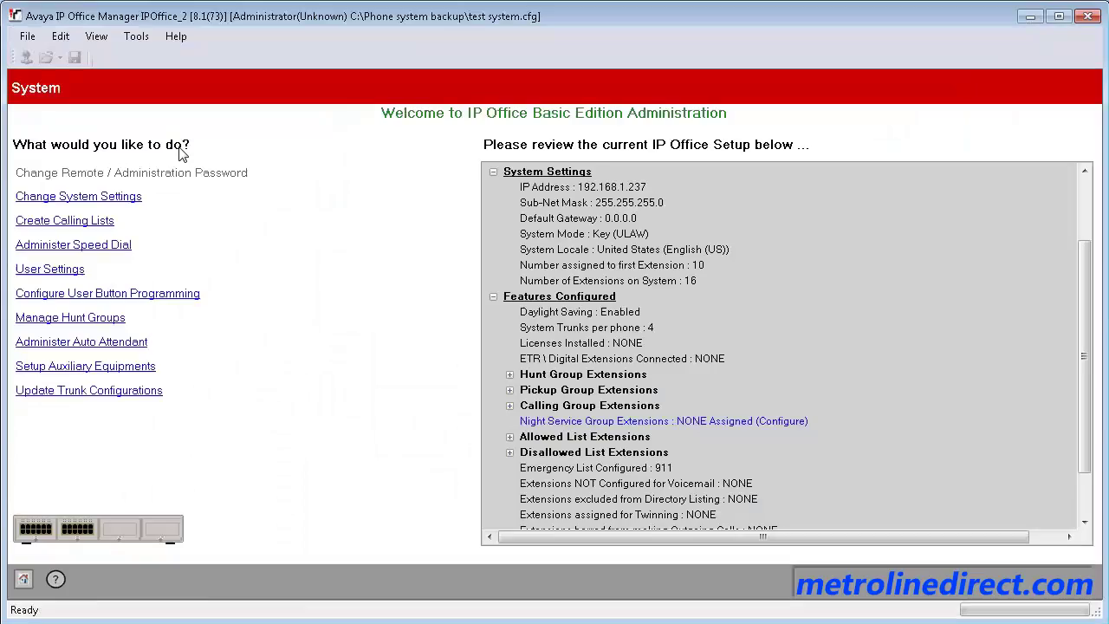
# - Target the IP Office unit at 192.168.1.237 for Send Config and log in with its password
pyautogui.click(28, 38)
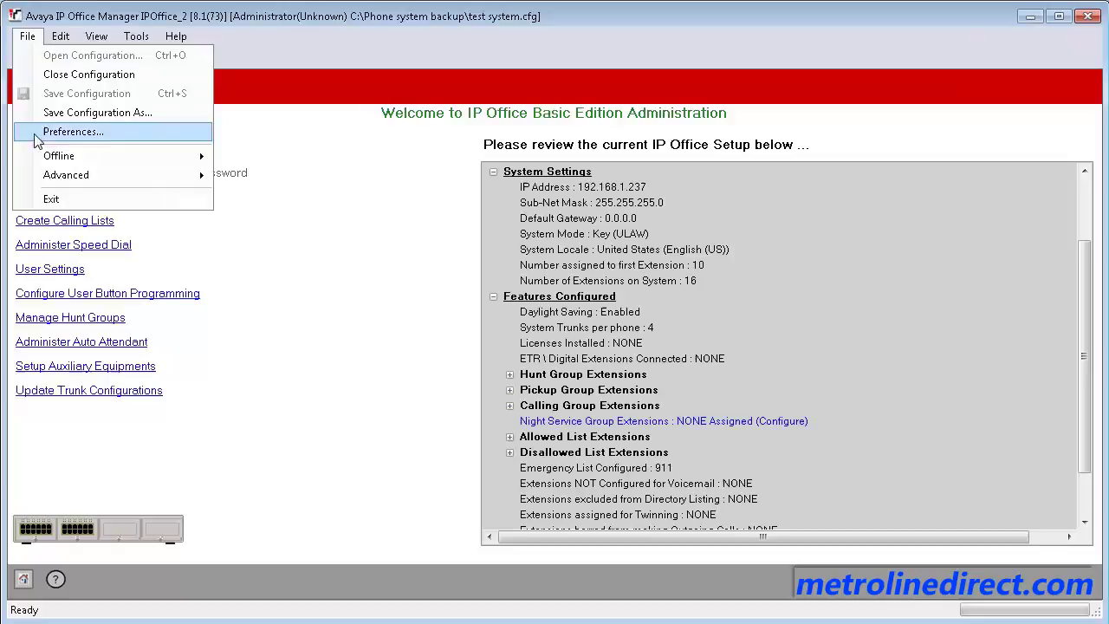
pyautogui.moveTo(59, 156)
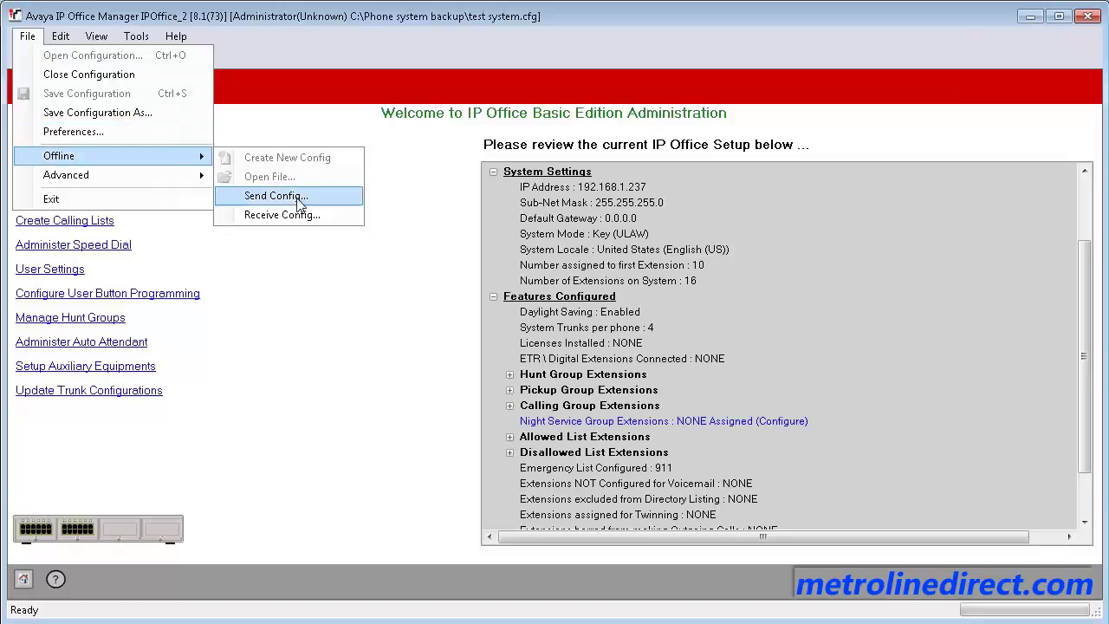
pyautogui.click(275, 196)
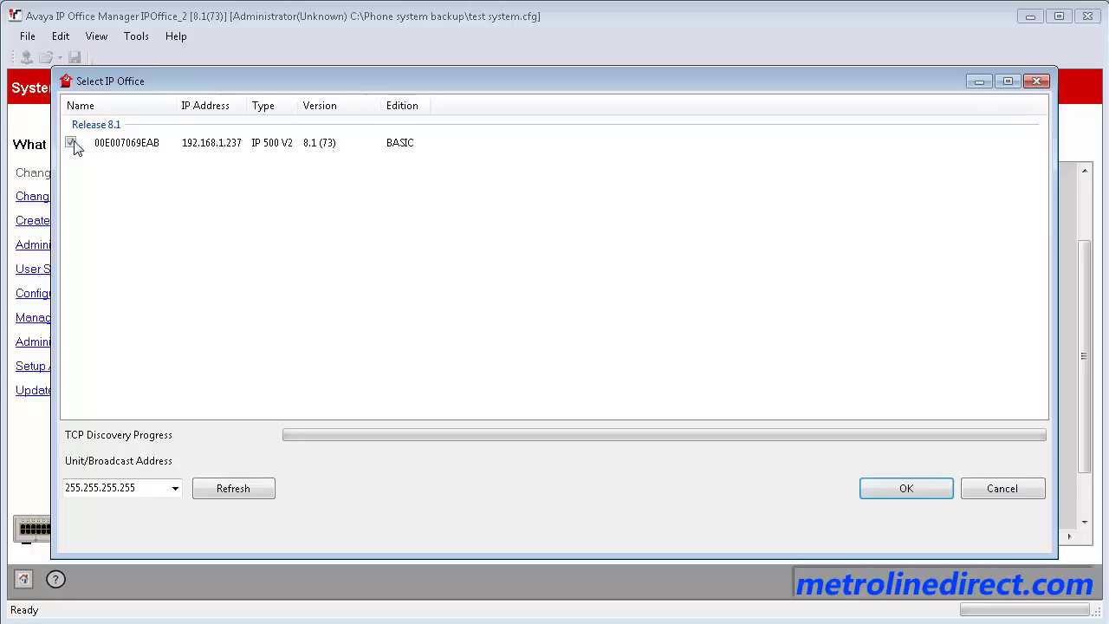
pyautogui.click(71, 143)
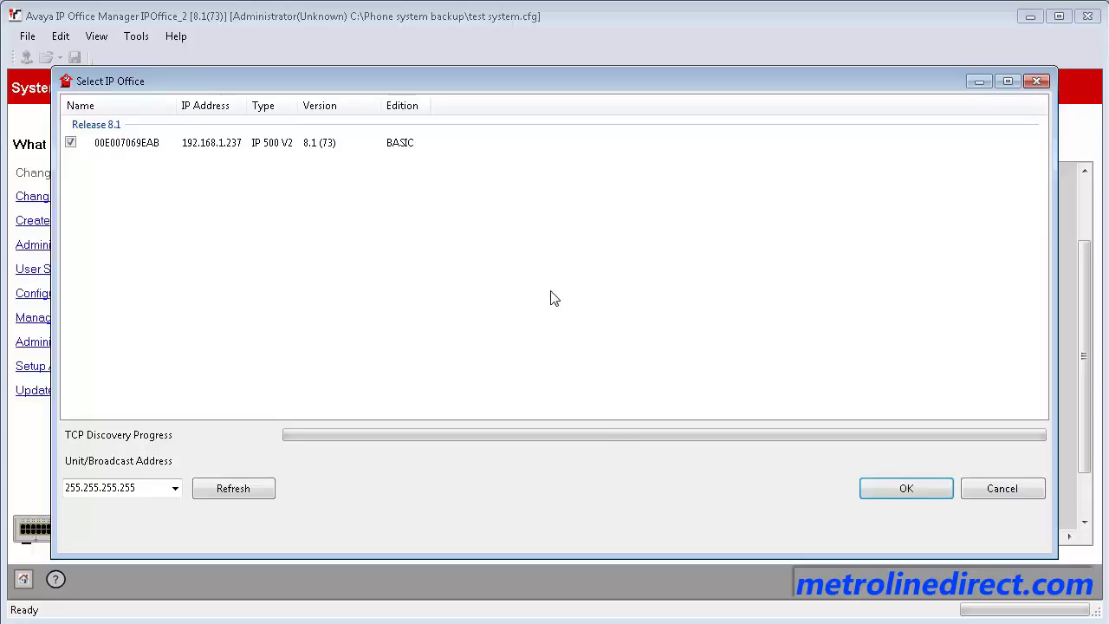
pyautogui.click(905, 490)
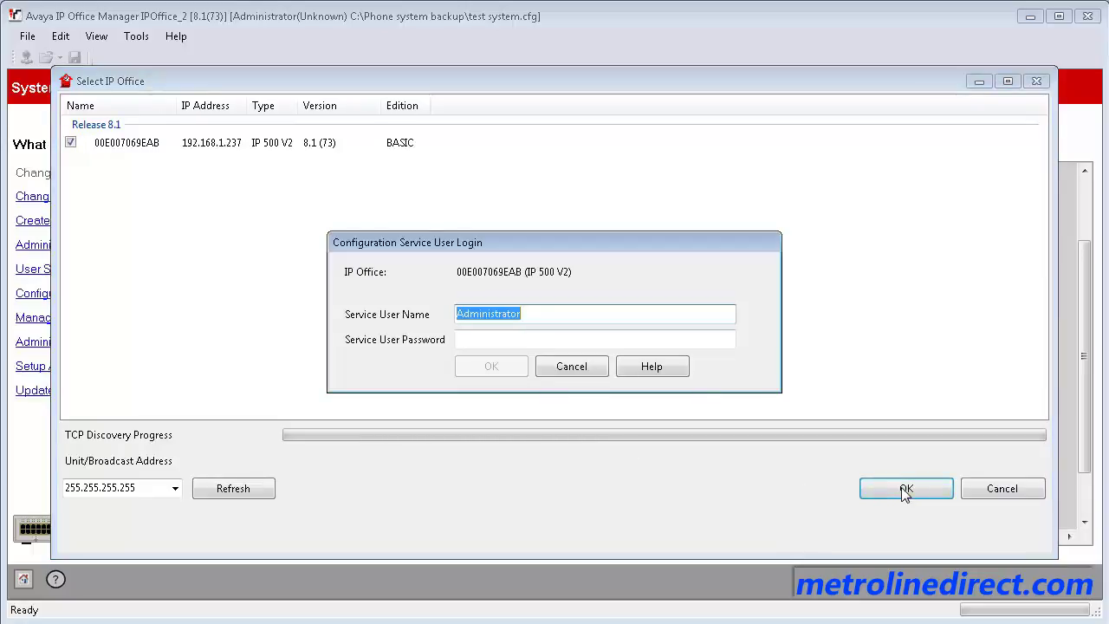
pyautogui.click(506, 341)
pyautogui.write('•••••••••••••')
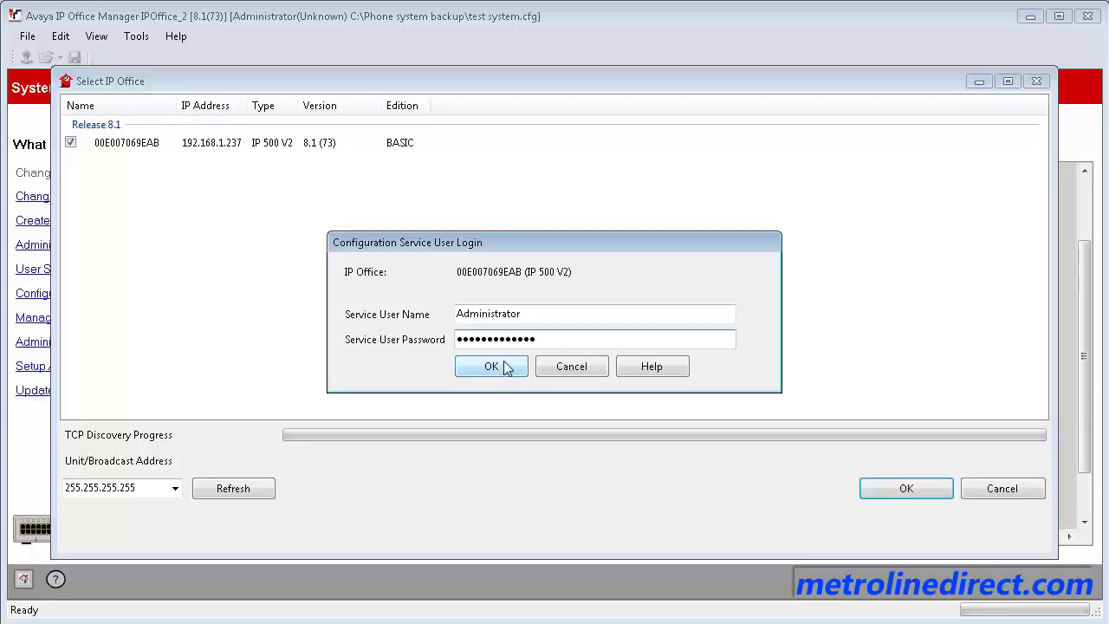
pyautogui.click(506, 368)
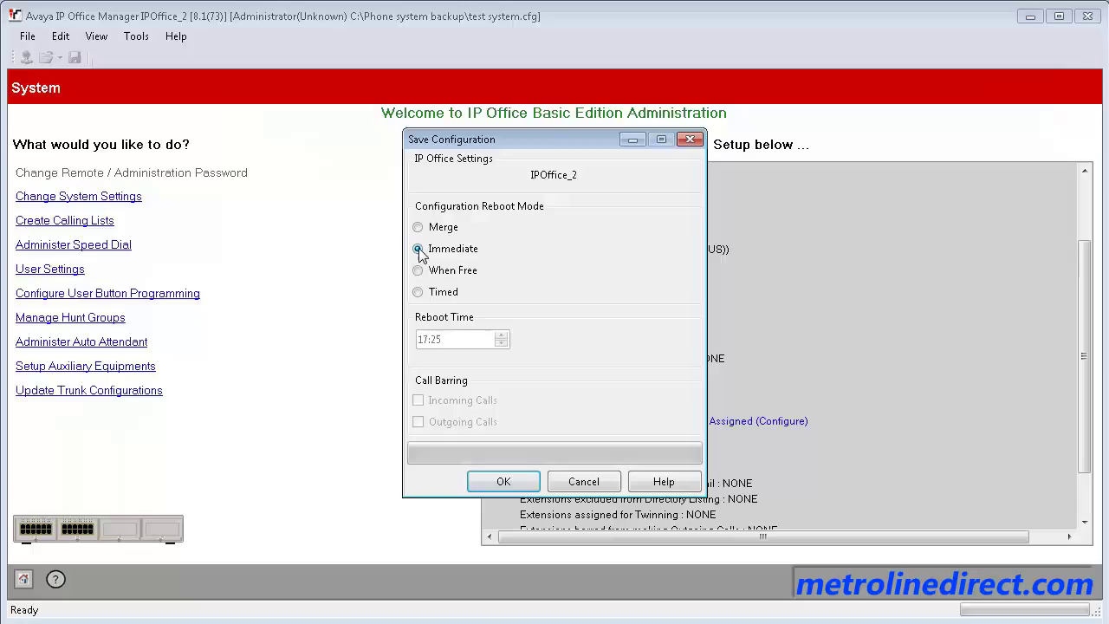
# - Send the configuration with Immediate reboot mode, logging in again to finish
pyautogui.click(500, 484)
pyautogui.click(499, 340)
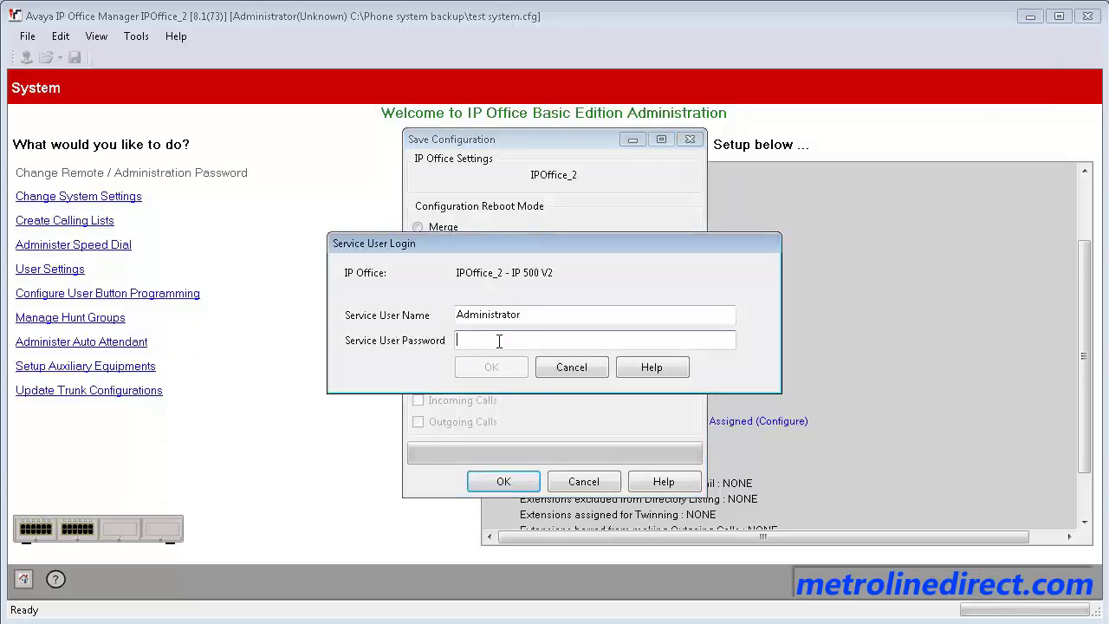
pyautogui.write('************')
pyautogui.click(503, 366)
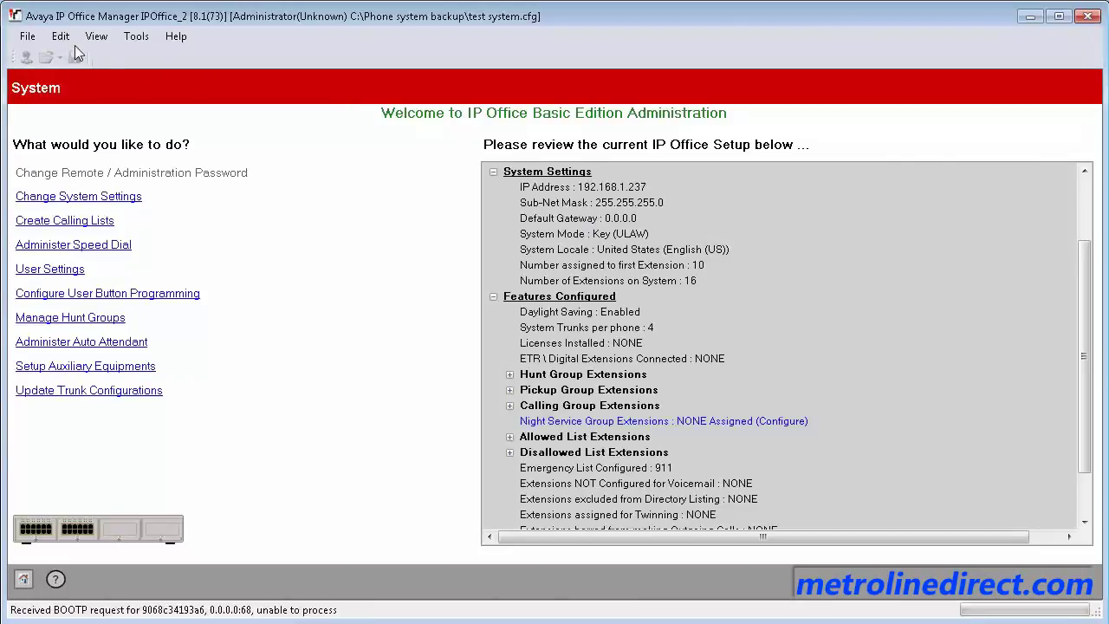
# - Log in to Embedded File Management for IPOffice_2 as Administrator
pyautogui.click(28, 36)
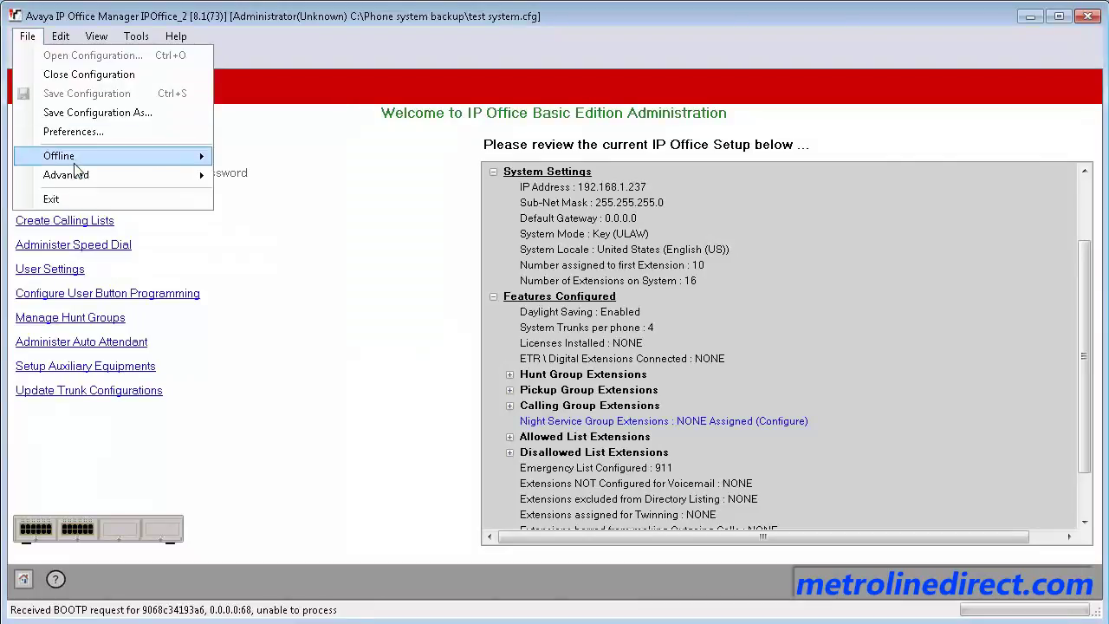
pyautogui.moveTo(66, 175)
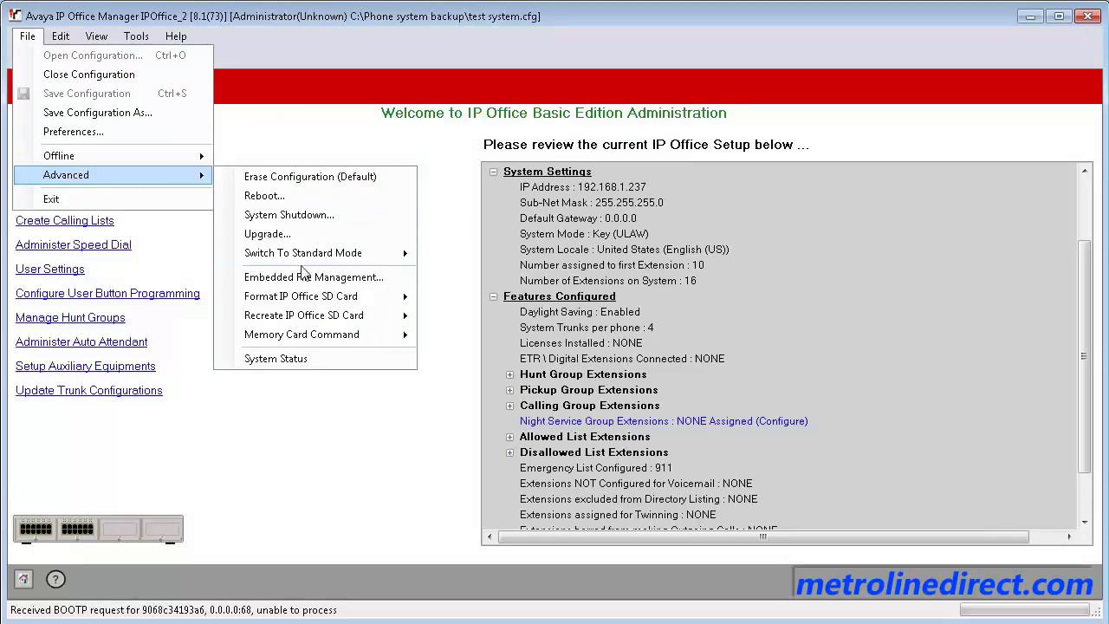
pyautogui.click(308, 286)
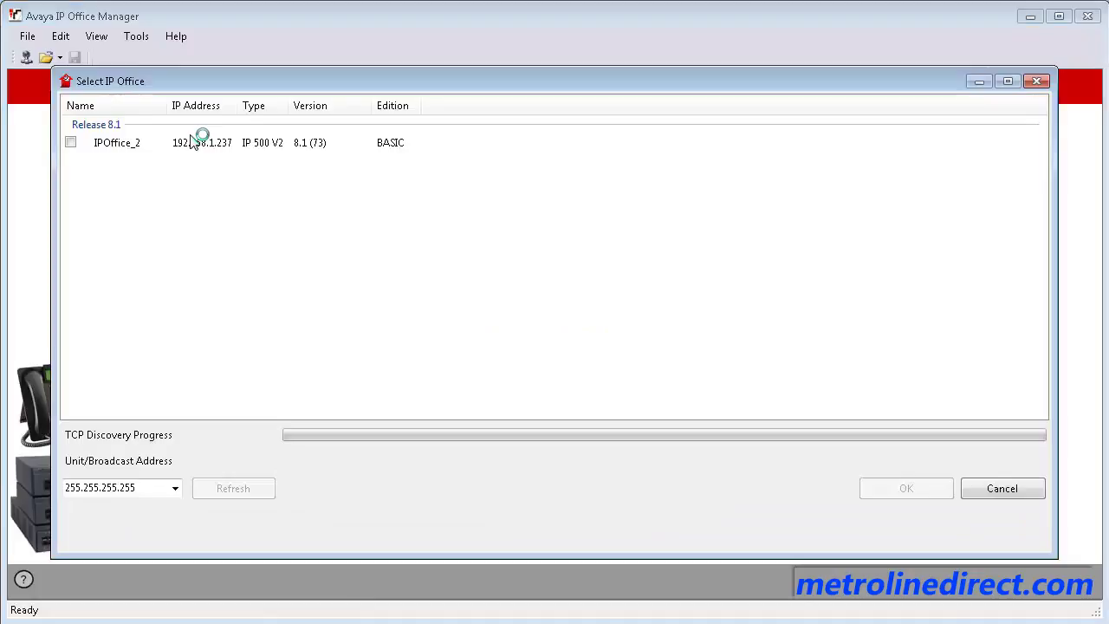
pyautogui.click(71, 142)
pyautogui.click(873, 488)
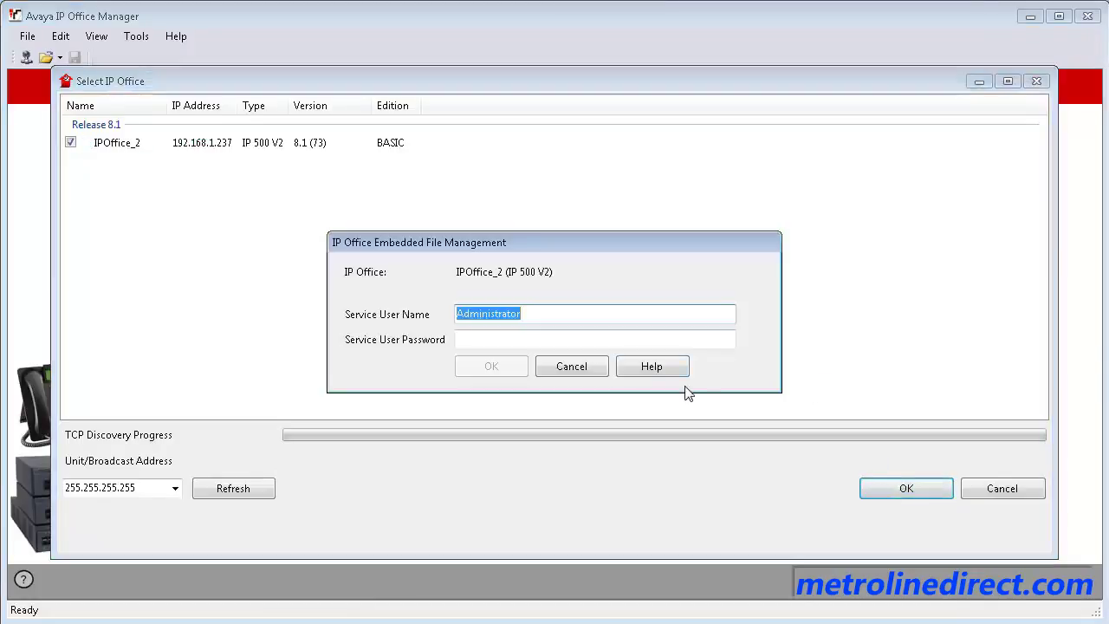
pyautogui.click(472, 335)
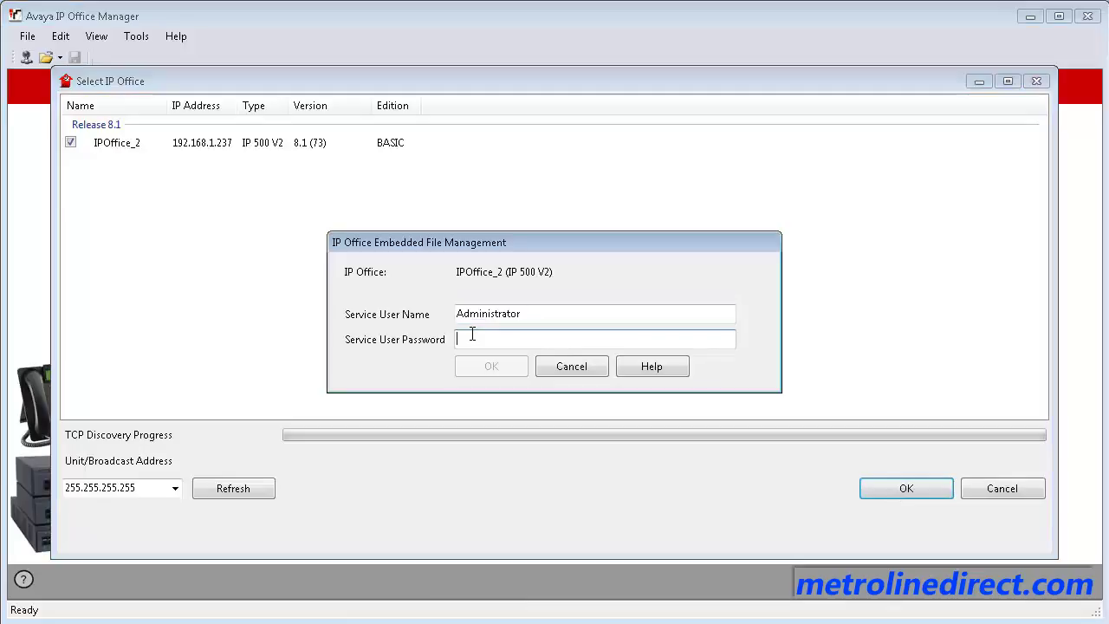
pyautogui.write('Administrator')
pyautogui.click(500, 366)
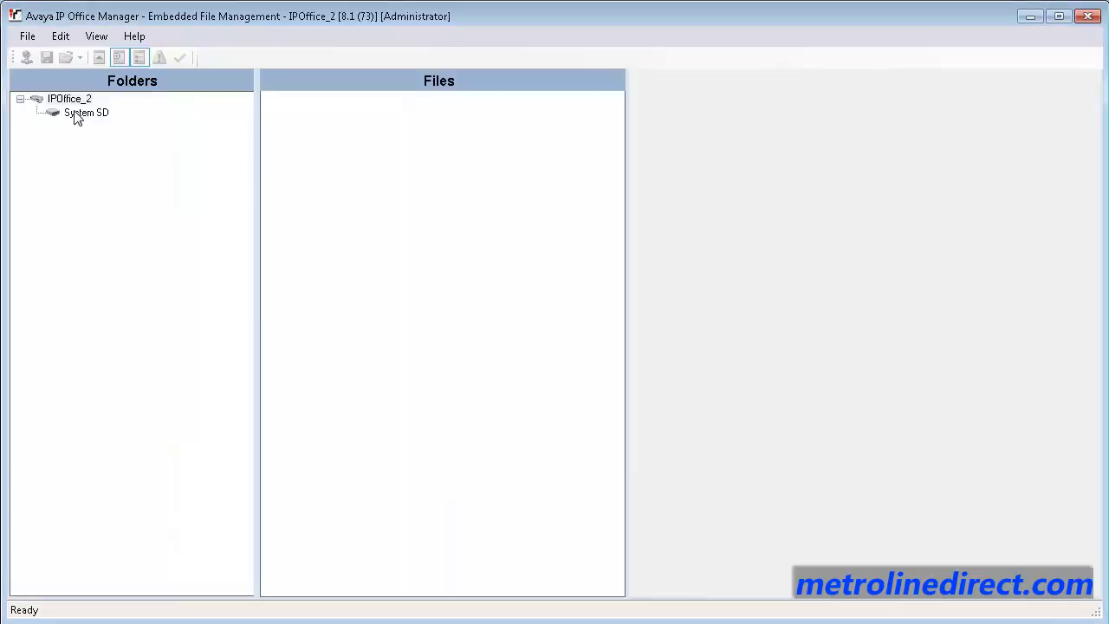
# - Browse the System SD card to the DYNAMIC folder's LVMAIL subfolder
pyautogui.click(75, 113)
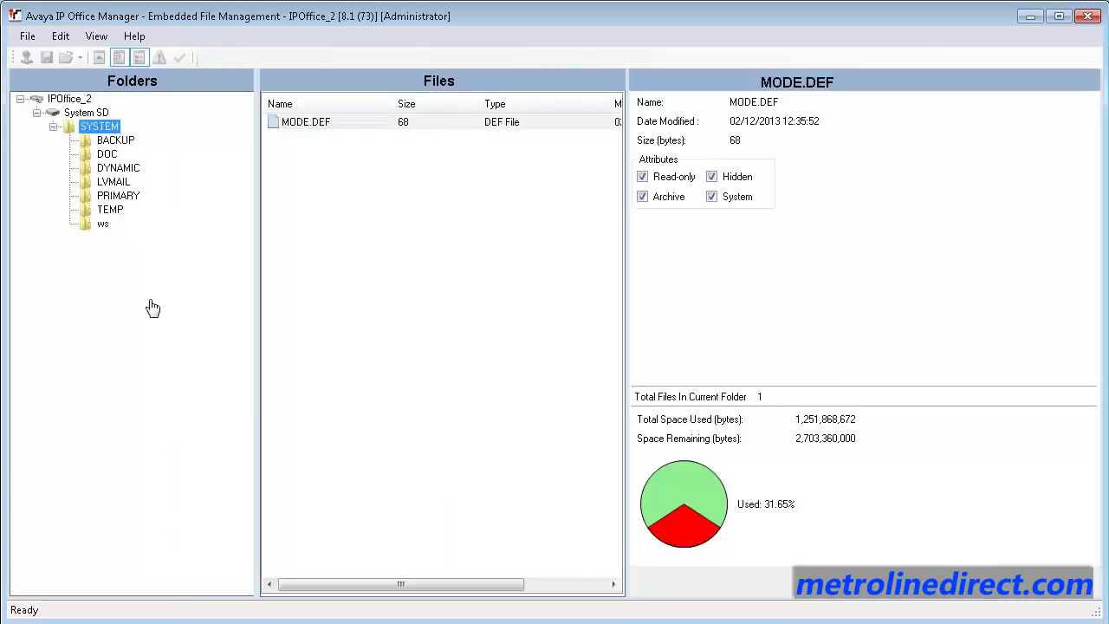
pyautogui.doubleClick(89, 171)
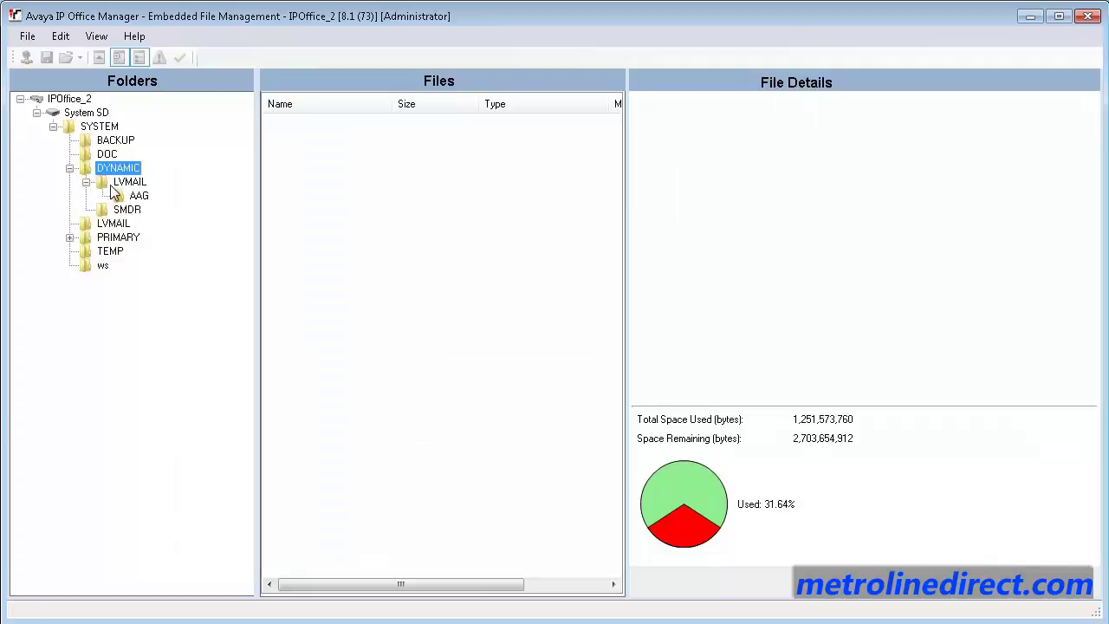
pyautogui.click(110, 189)
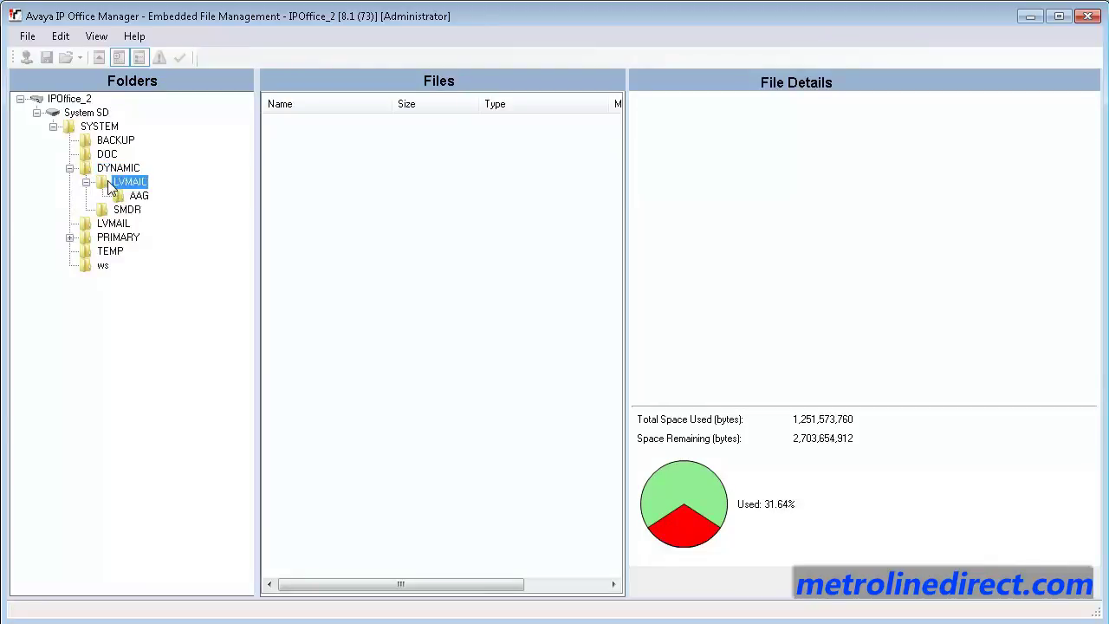
# - Upload the six .clp files, starting at 00031001.clp, from C:\Phone system backup into LVMAIL
pyautogui.rightClick(392, 185)
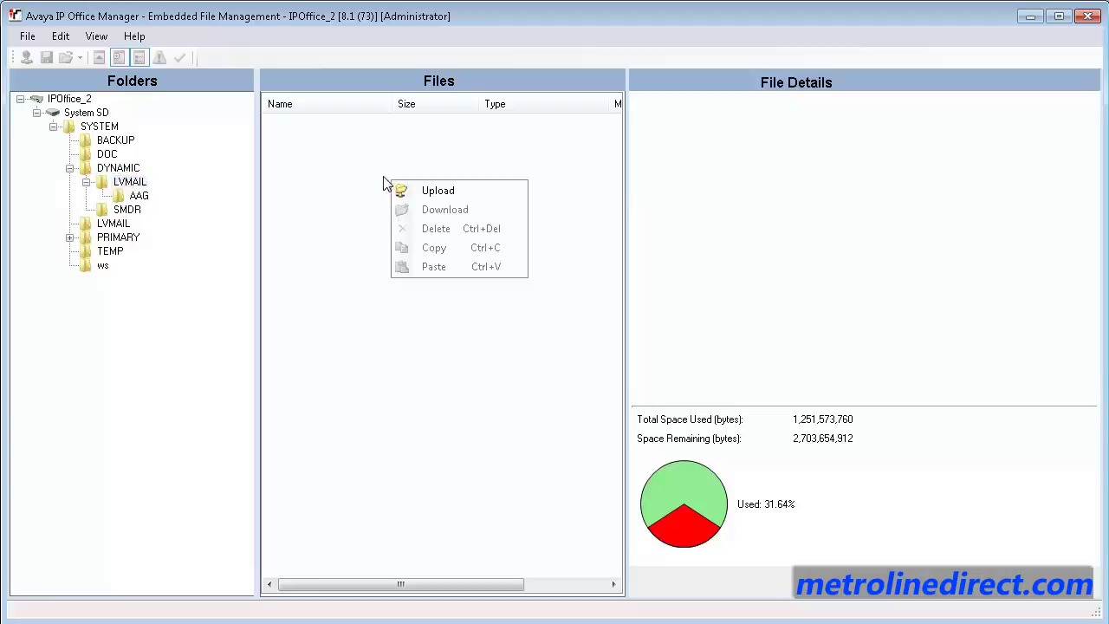
pyautogui.click(435, 192)
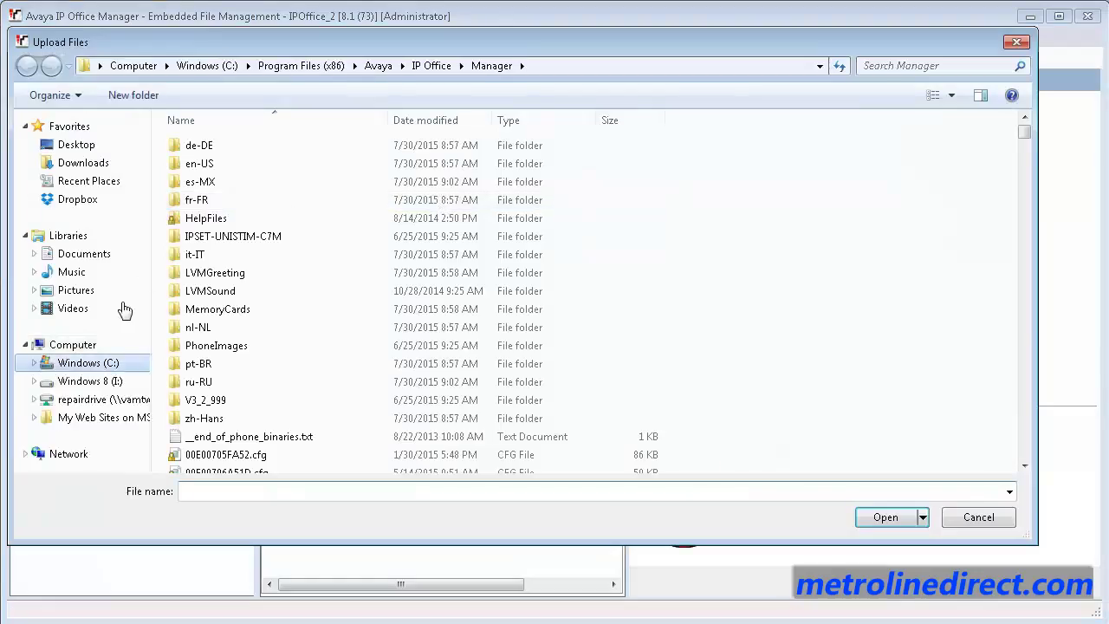
pyautogui.click(111, 368)
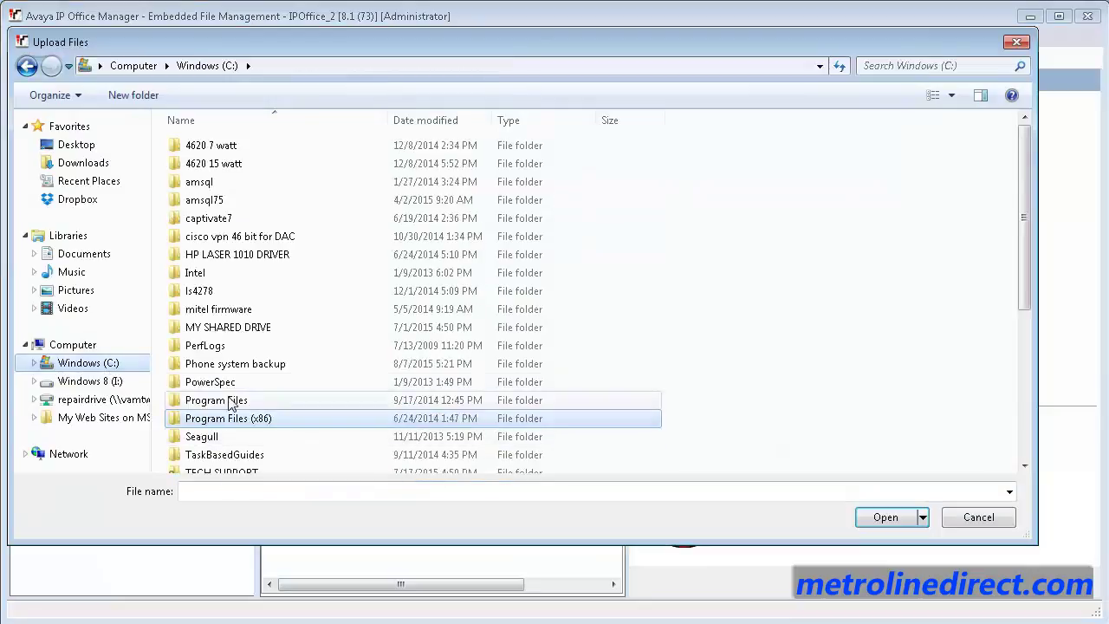
pyautogui.doubleClick(230, 366)
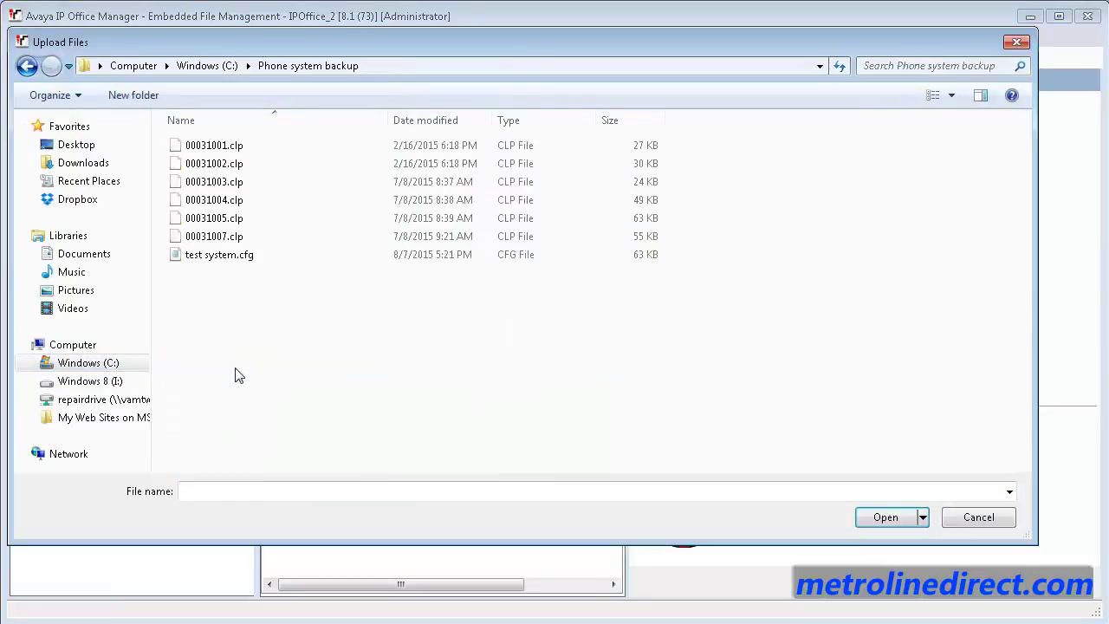
pyautogui.click(220, 151)
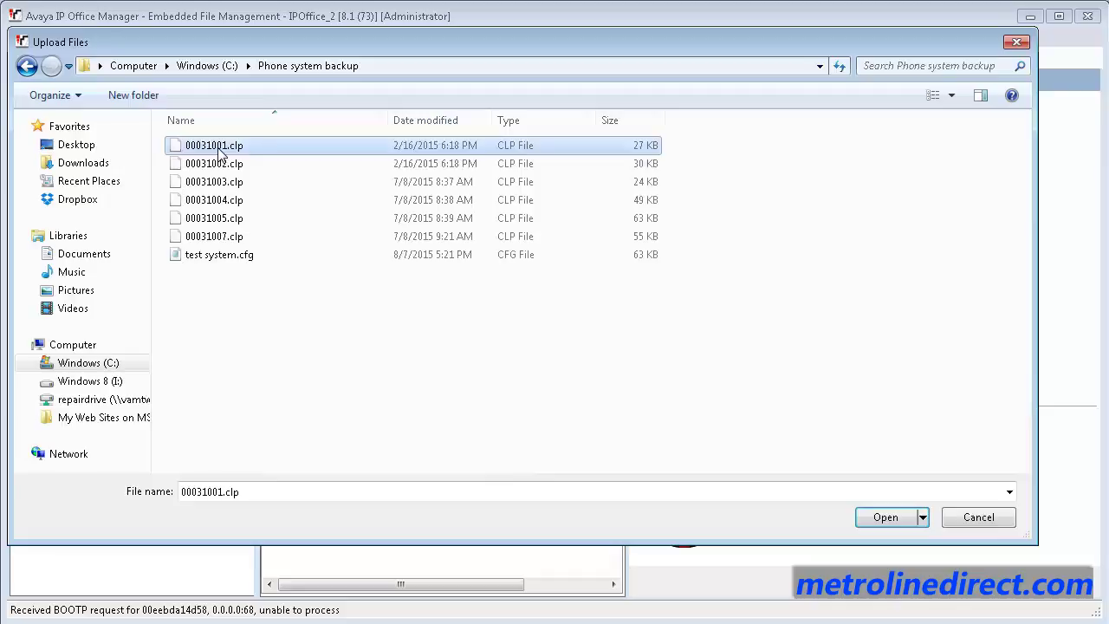
pyautogui.hotkey('shift', 'Down')
pyautogui.hotkey('shift', 'Down')
pyautogui.hotkey('shift', 'Down')
pyautogui.hotkey('shift', 'Down')
pyautogui.hotkey('shift', 'Down')
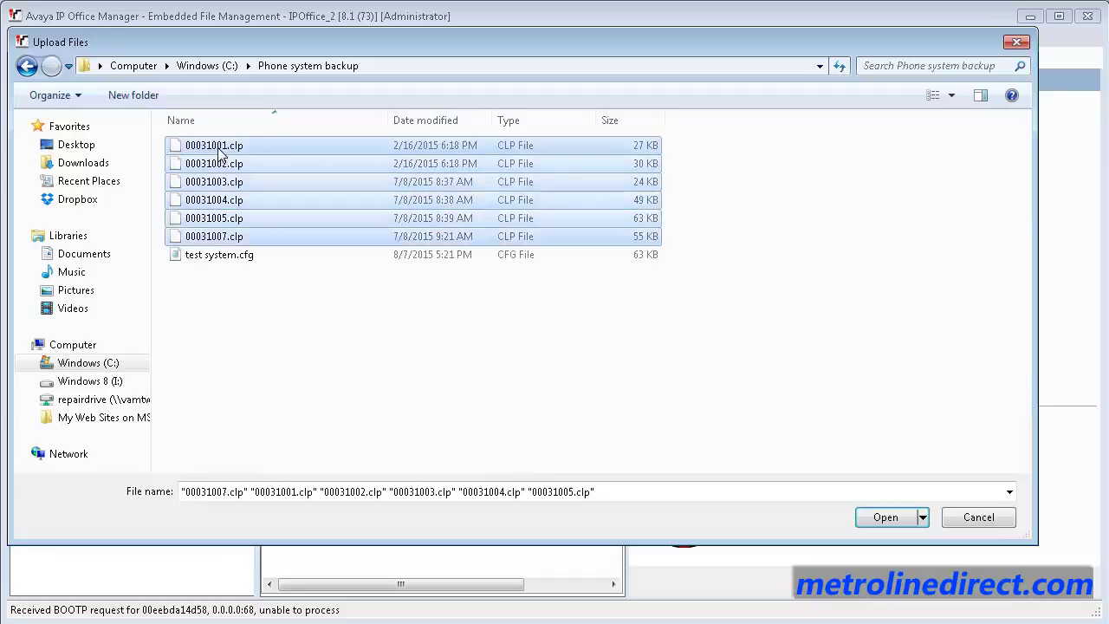
pyautogui.click(884, 518)
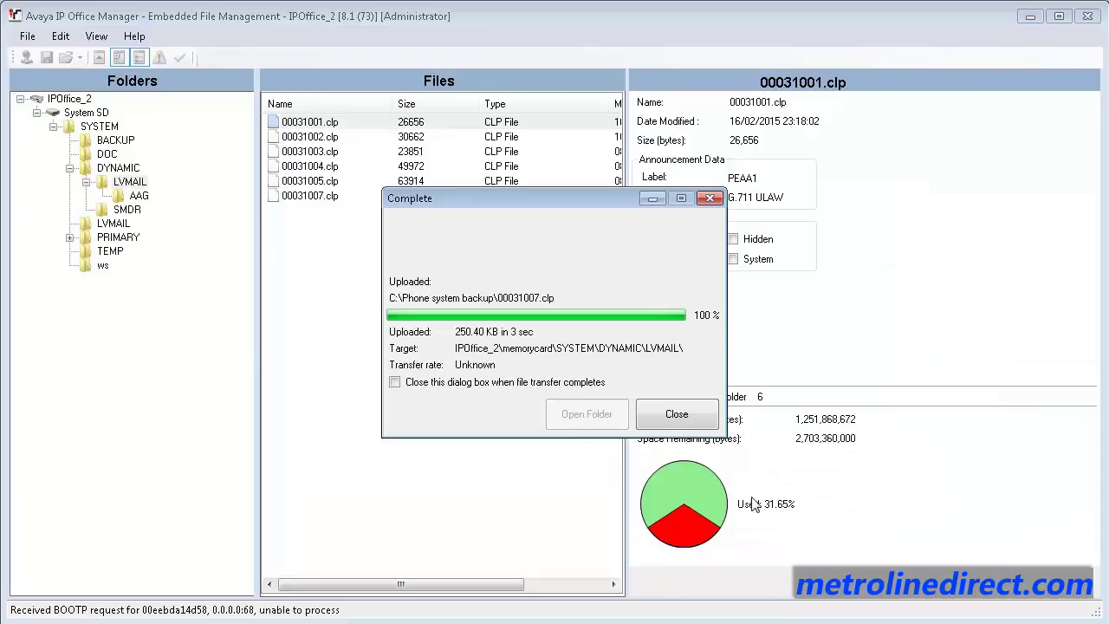
# - Close the Complete dialog so LVMAIL shows the six uploaded .clp files
pyautogui.click(685, 413)
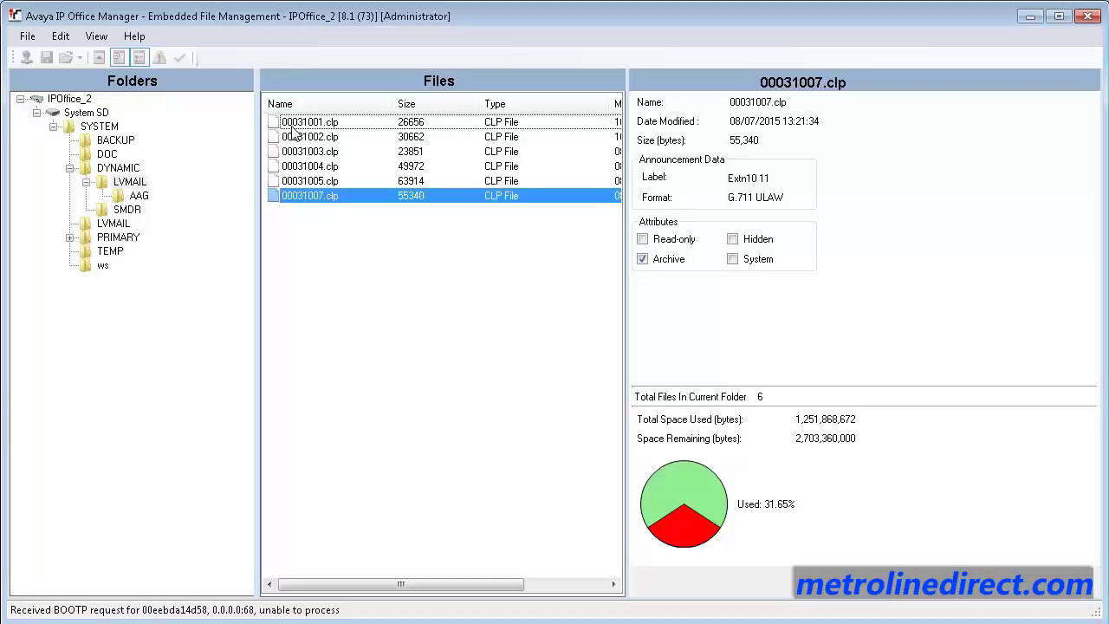
# - Exit Embedded File Management to return to the IP Office Administration welcome page
pyautogui.click(29, 37)
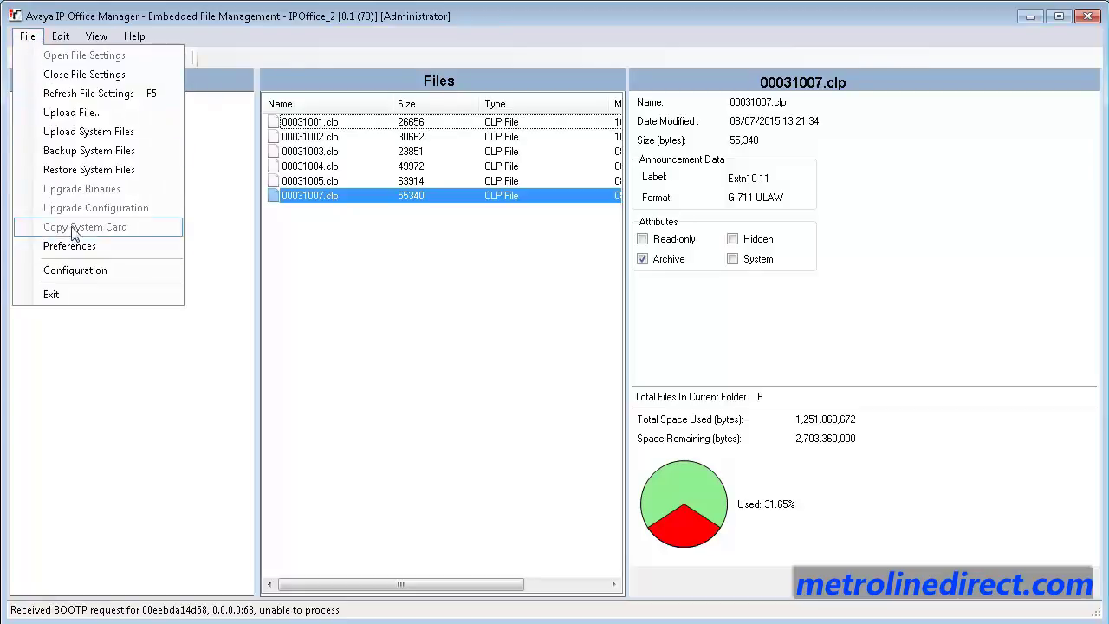
pyautogui.click(93, 271)
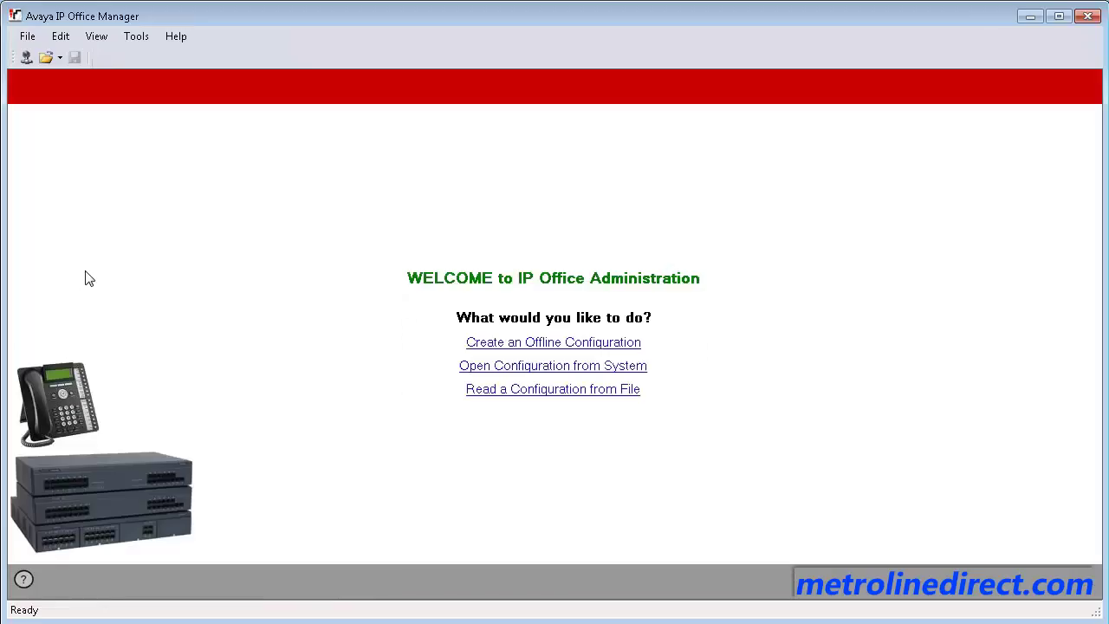